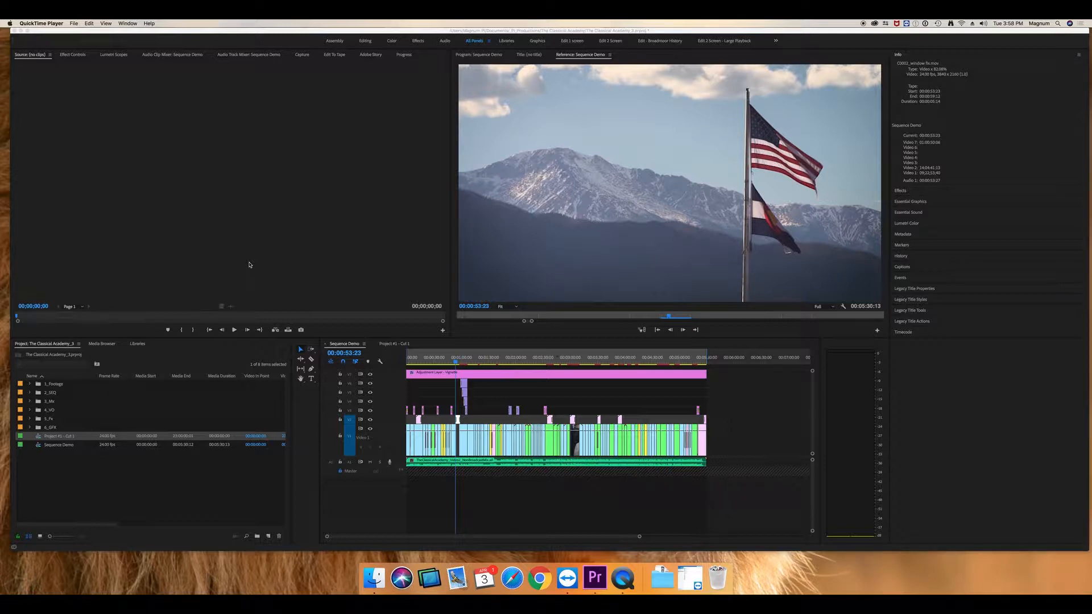
Open the media export settings for the Sequence Demo sequence and apply the YouTube 1080p HD preset.
{"action": "left_click", "coordinate": [38, 447]}
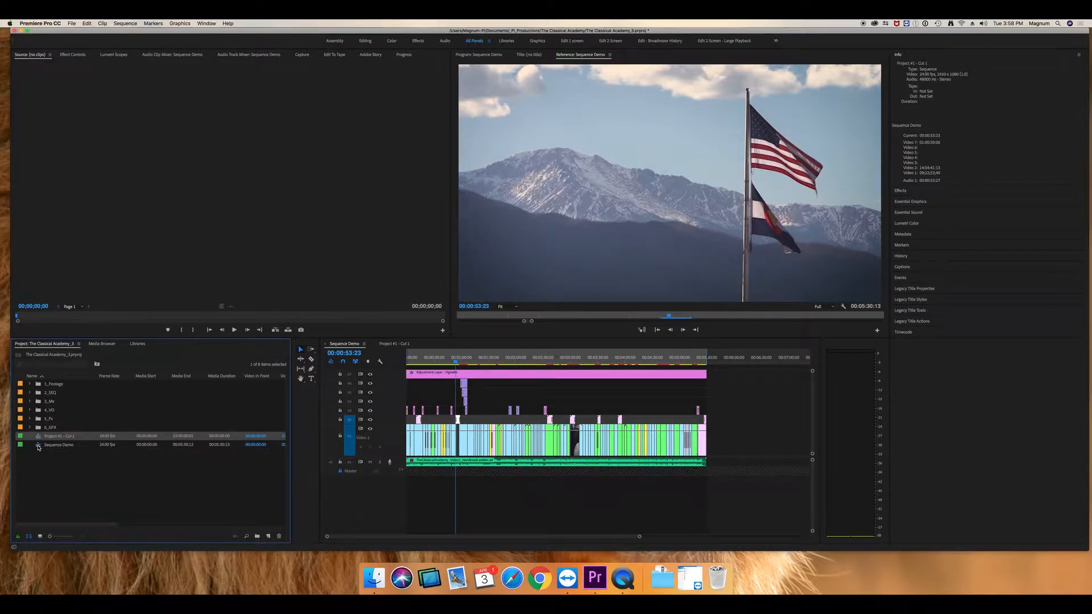
{"action": "left_click", "coordinate": [39, 445]}
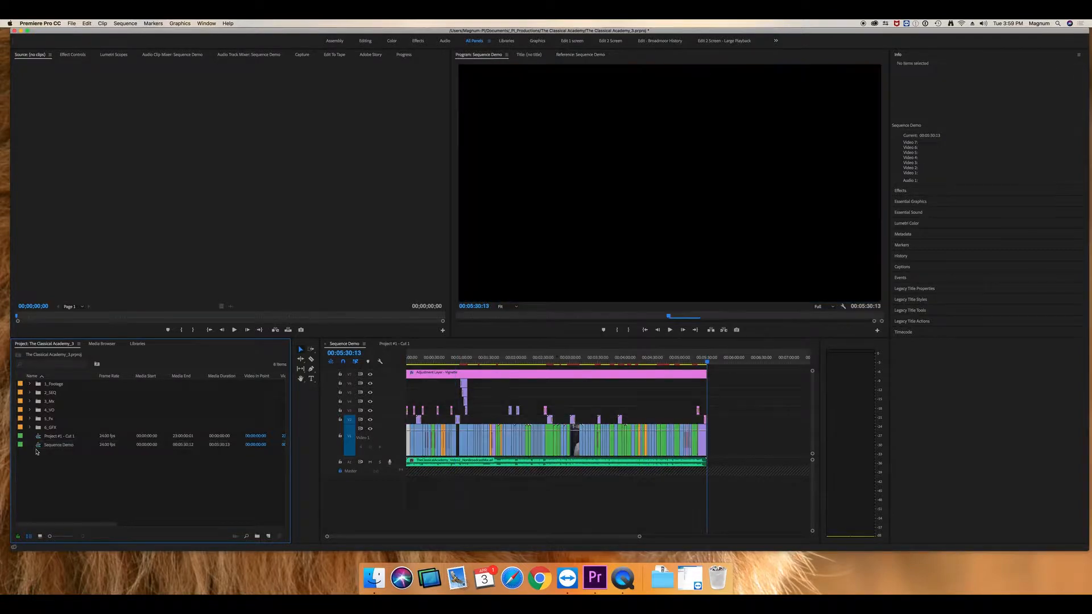
{"action": "left_click", "coordinate": [40, 447]}
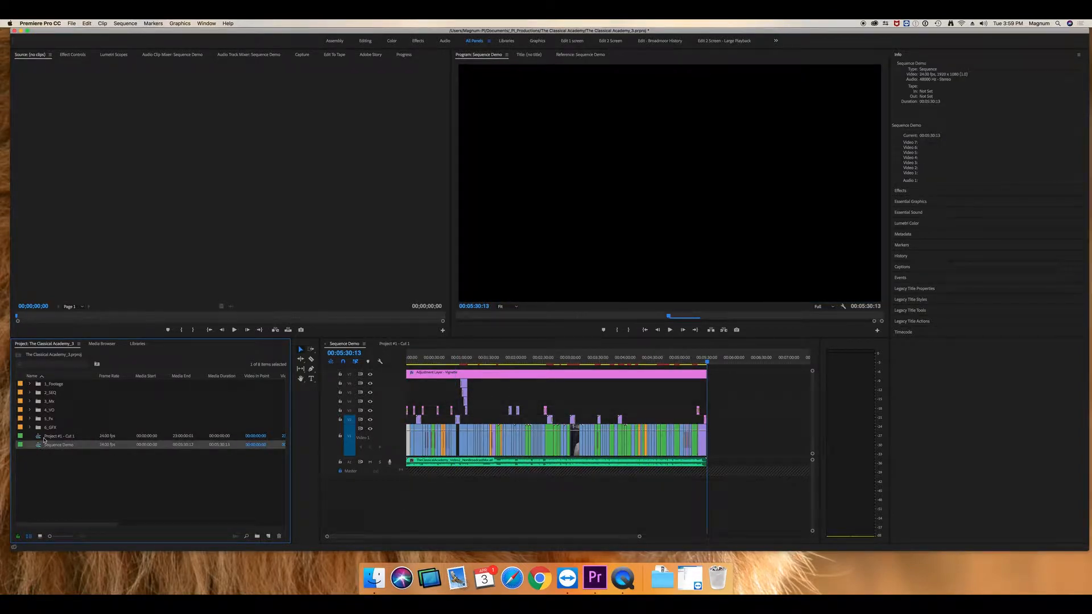
{"action": "left_click", "coordinate": [72, 24]}
{"action": "mouse_move", "coordinate": [89, 216]}
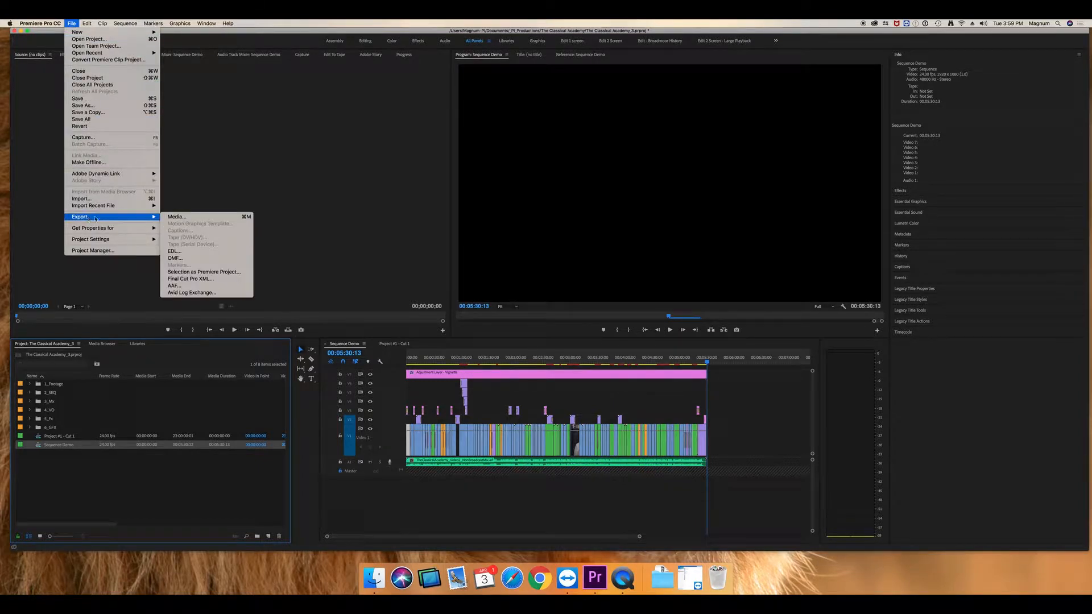
{"action": "left_click", "coordinate": [177, 217]}
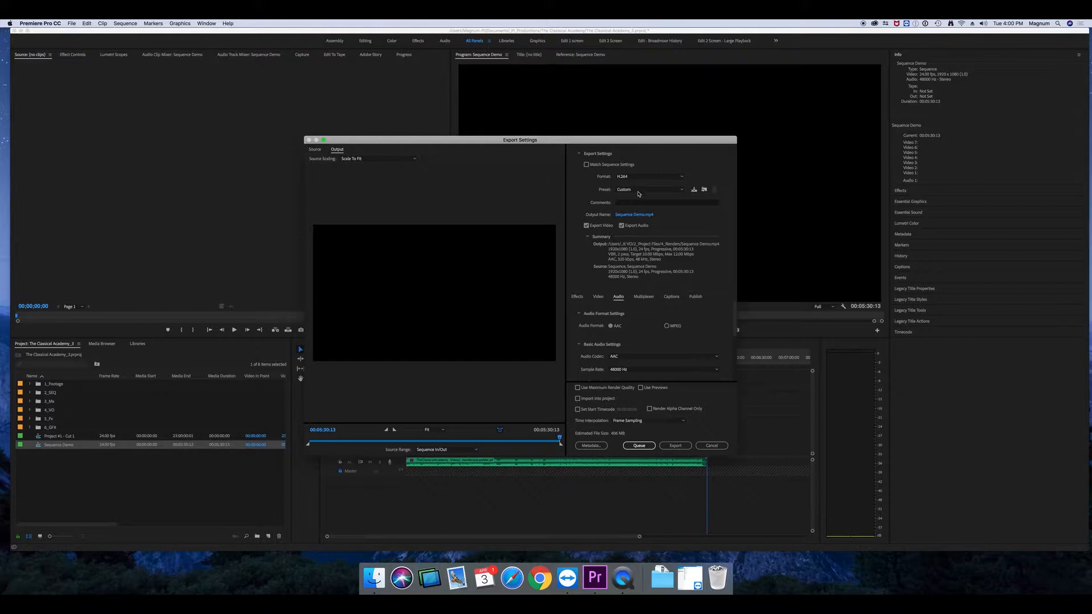
{"action": "left_click", "coordinate": [638, 194]}
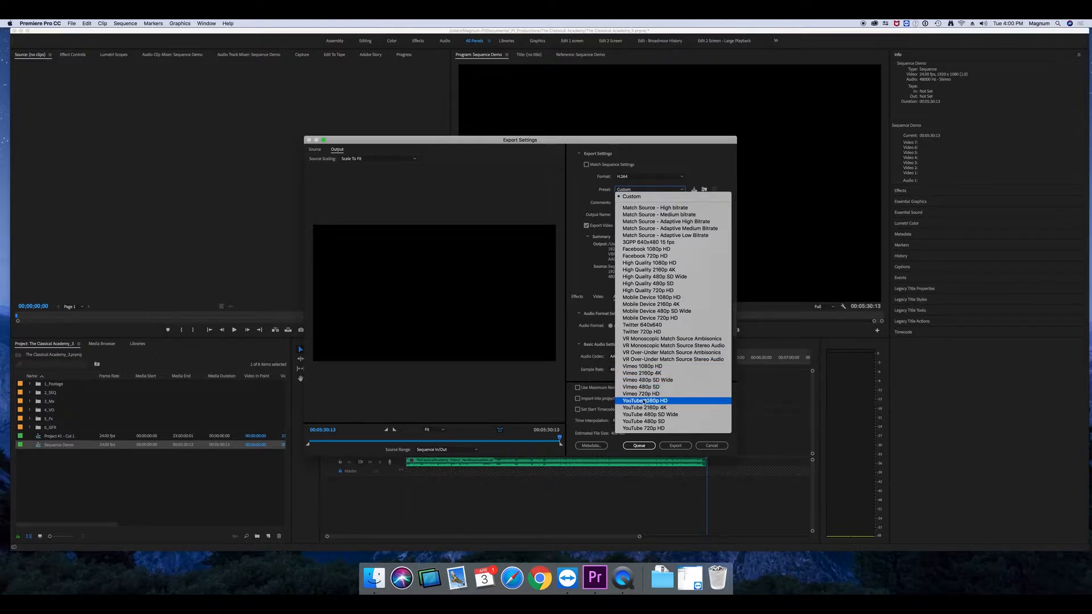
{"action": "left_click", "coordinate": [643, 401]}
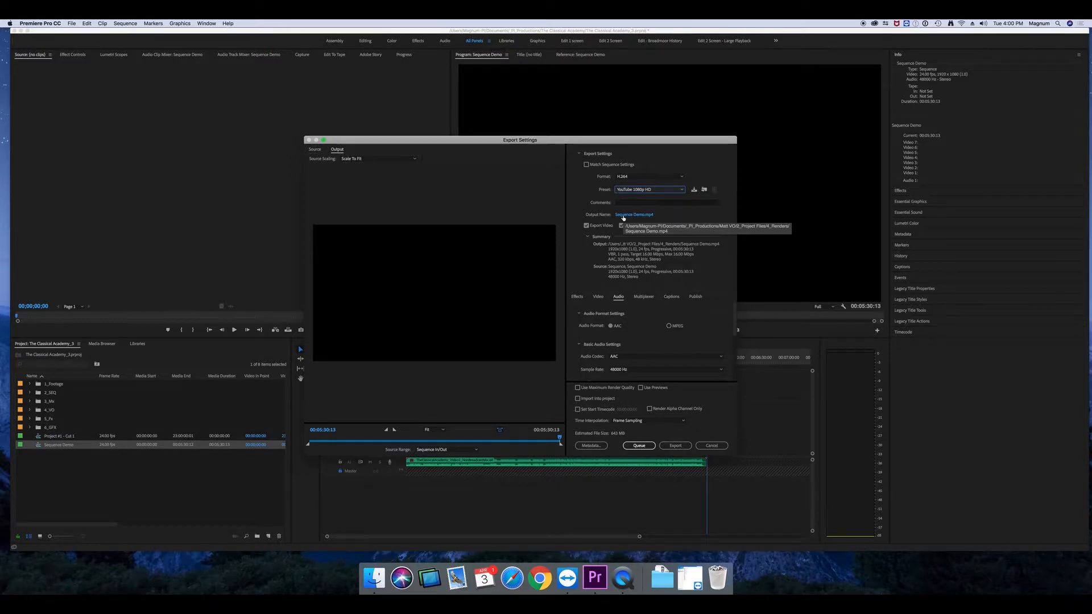
{"action": "left_click", "coordinate": [623, 215]}
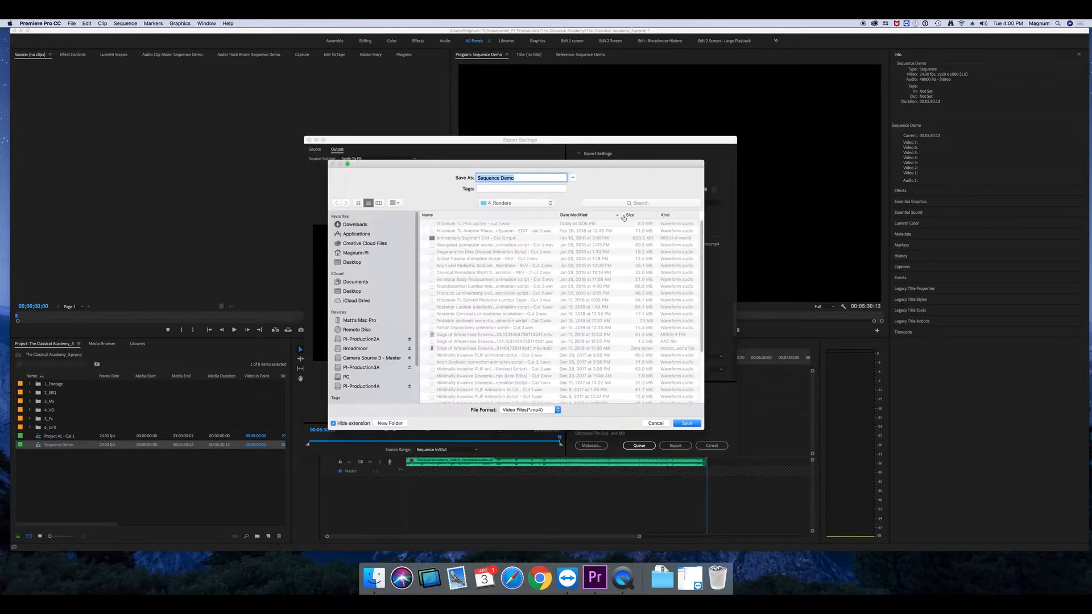
{"action": "left_click", "coordinate": [354, 291]}
{"action": "left_click", "coordinate": [655, 423]}
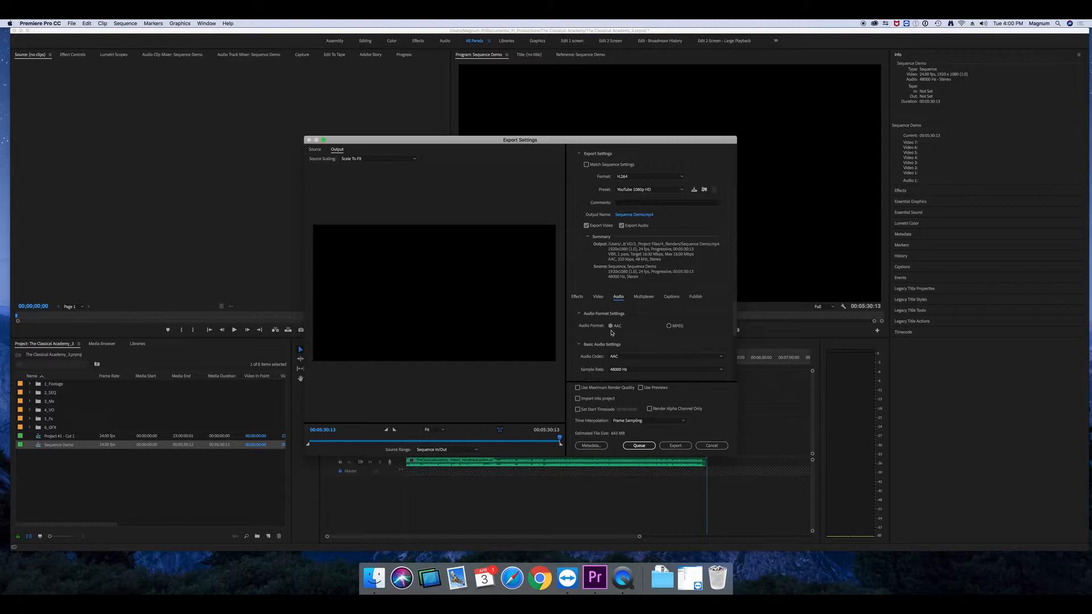
Review the audio export settings and enable Render at Maximum Depth in the video settings.
{"action": "left_click_drag", "start_coordinate": [737, 323], "coordinate": [731, 372]}
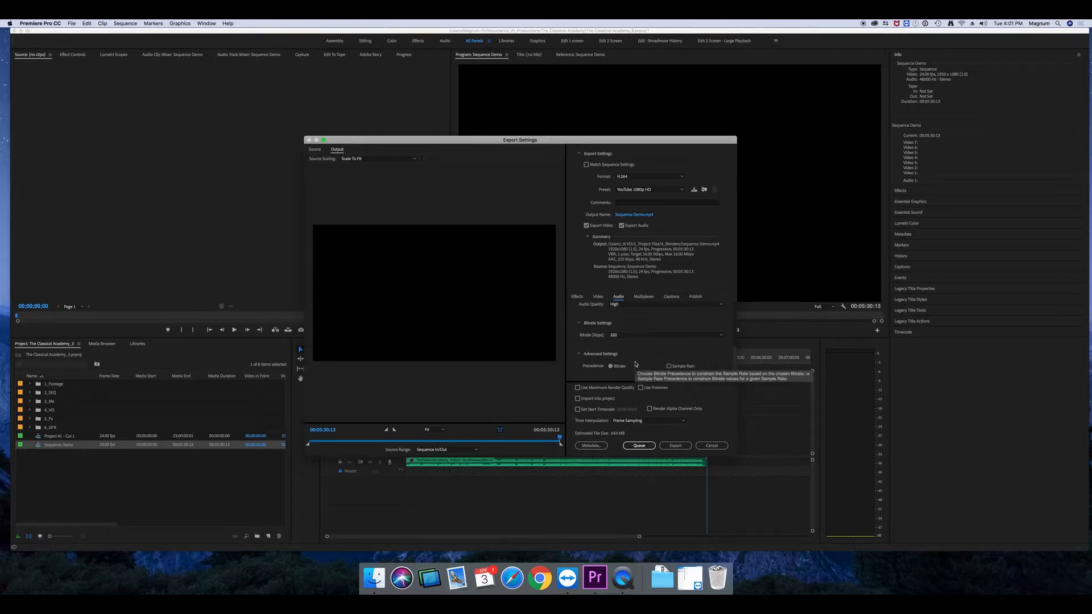
{"action": "left_click", "coordinate": [598, 297]}
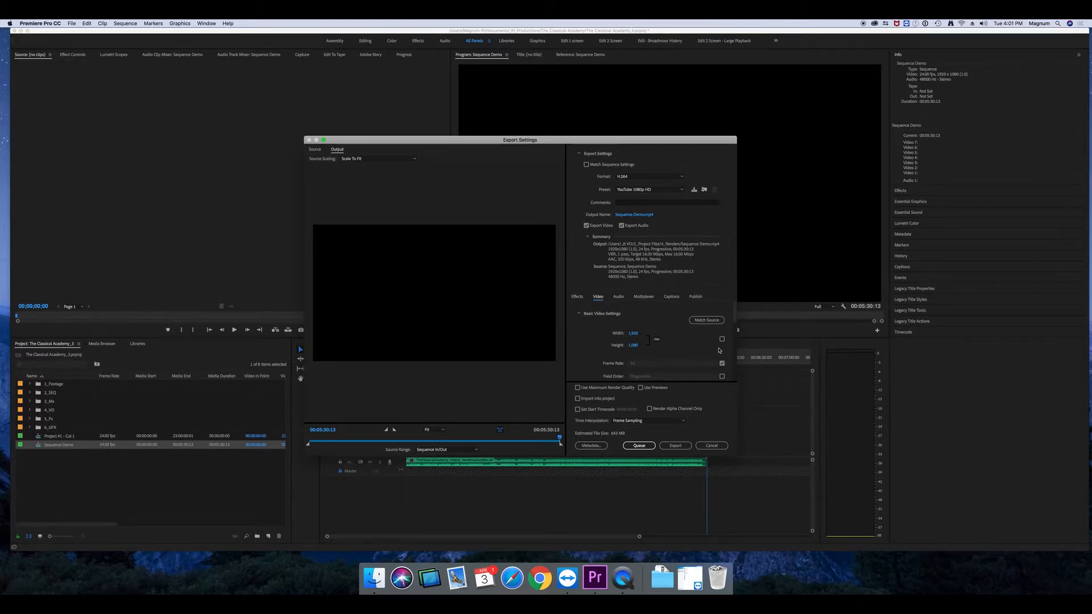
{"action": "scroll", "coordinate": [734, 328], "scroll_direction": "down", "scroll_amount": 2}
{"action": "left_click_drag", "start_coordinate": [734, 329], "coordinate": [726, 350]}
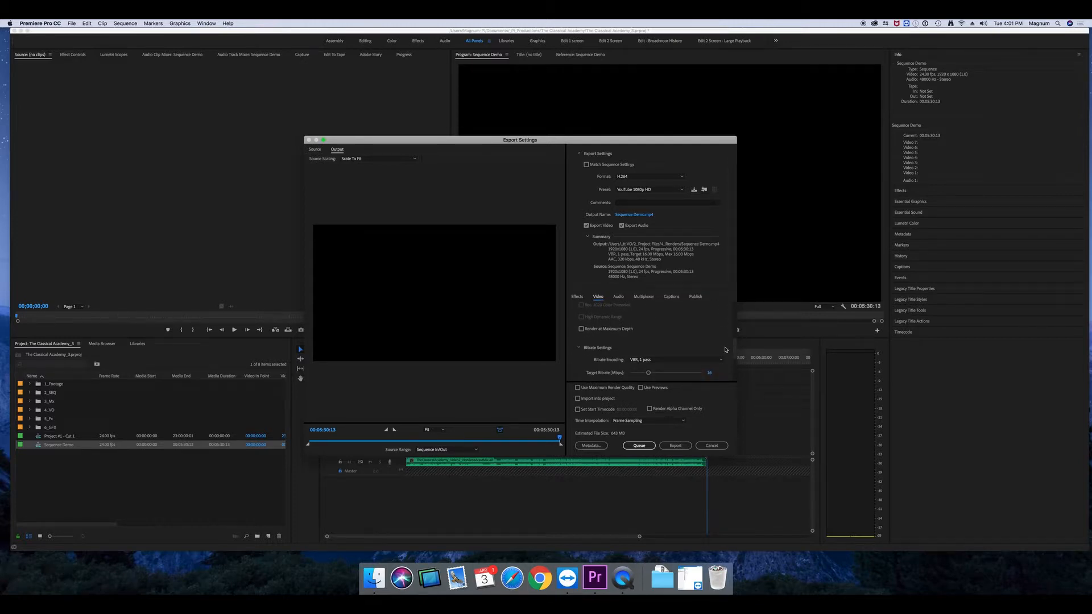
{"action": "left_click", "coordinate": [595, 329]}
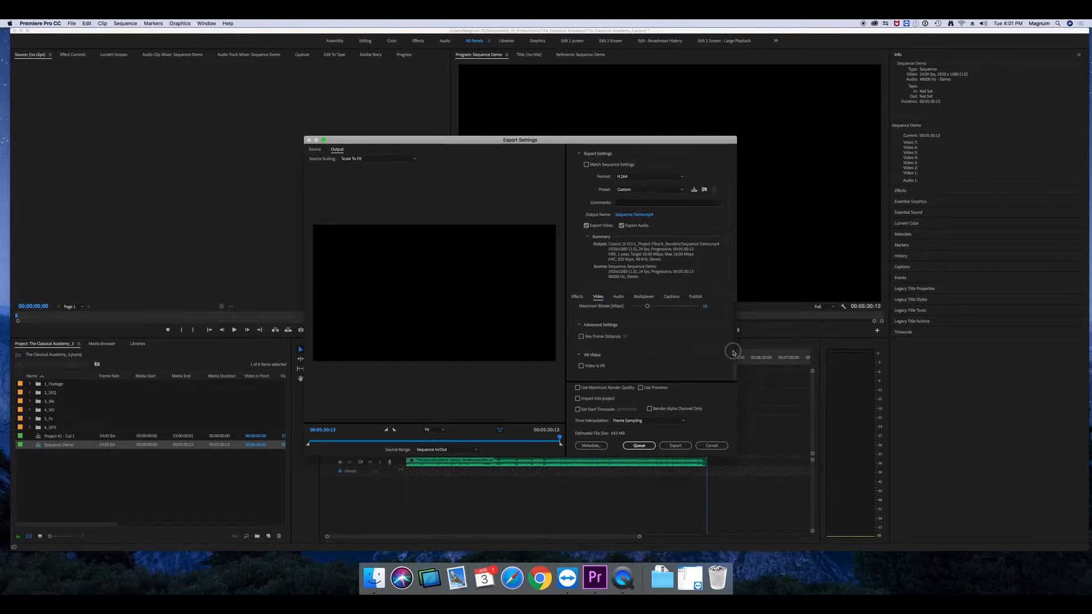
Set the bitrate encoding to VBR, 2 pass and enable Use Maximum Render Quality.
{"action": "scroll", "coordinate": [733, 353], "scroll_direction": "down", "scroll_amount": 2}
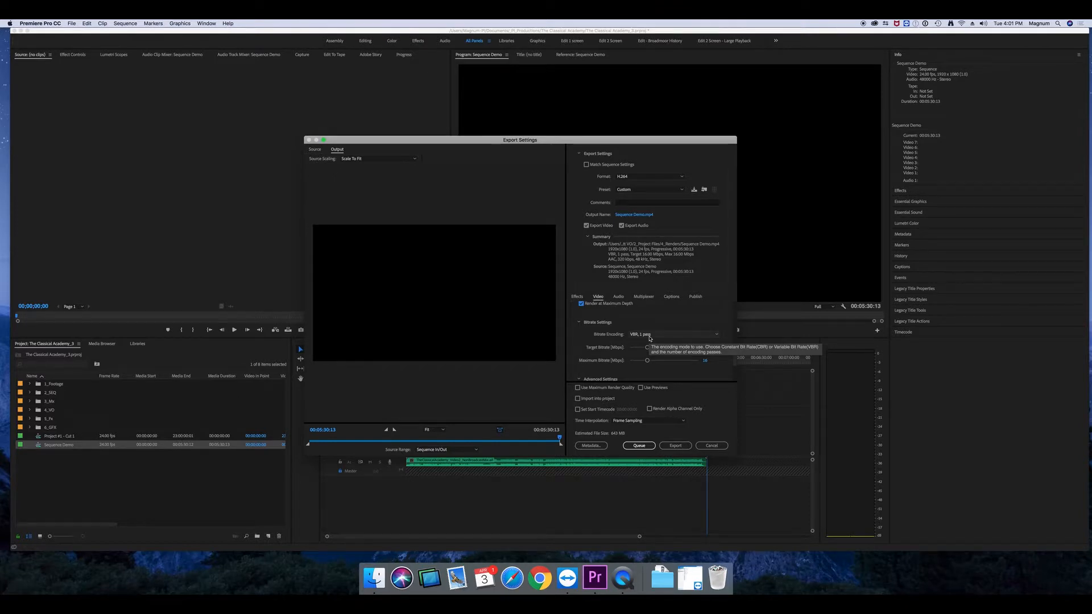
{"action": "left_click", "coordinate": [650, 335]}
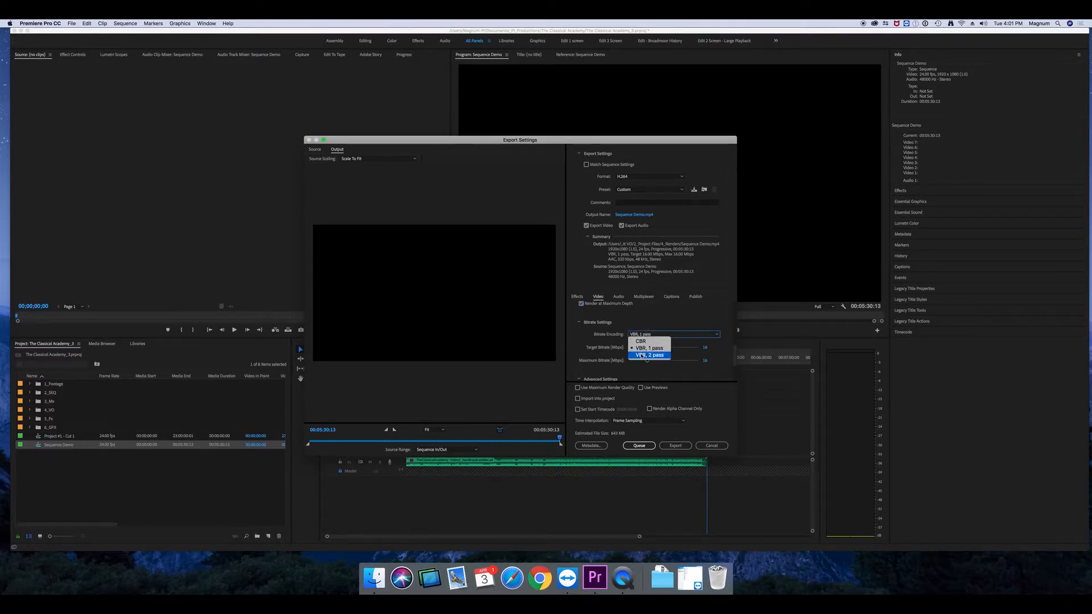
{"action": "left_click", "coordinate": [642, 356]}
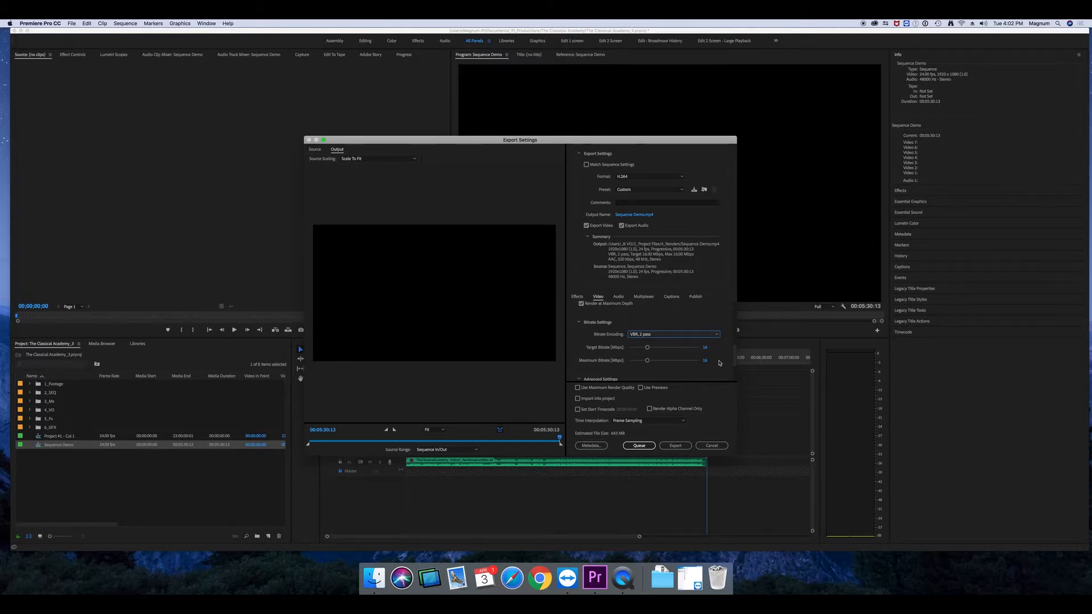
{"action": "left_click_drag", "start_coordinate": [733, 360], "coordinate": [732, 383]}
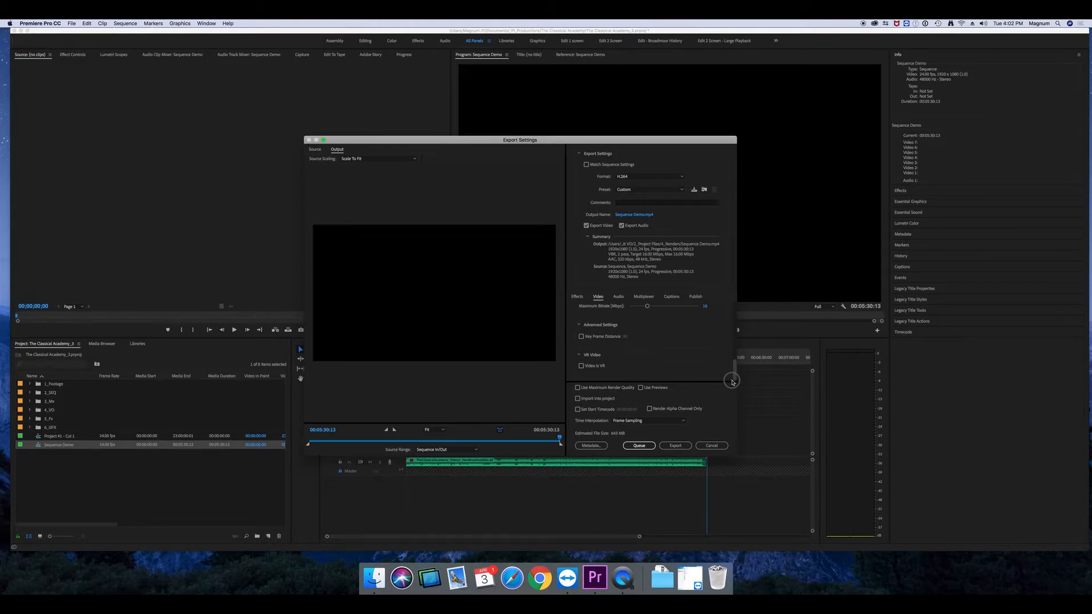
{"action": "left_click", "coordinate": [579, 389]}
Try enabling direct YouTube publishing with its account login, and turn the YouTube option off again.
{"action": "left_click", "coordinate": [697, 297]}
{"action": "scroll", "coordinate": [734, 313], "scroll_direction": "down", "scroll_amount": 5}
{"action": "scroll", "coordinate": [732, 327], "scroll_direction": "down", "scroll_amount": 5}
{"action": "scroll", "coordinate": [731, 344], "scroll_direction": "down", "scroll_amount": 5}
{"action": "scroll", "coordinate": [732, 354], "scroll_direction": "down", "scroll_amount": 5}
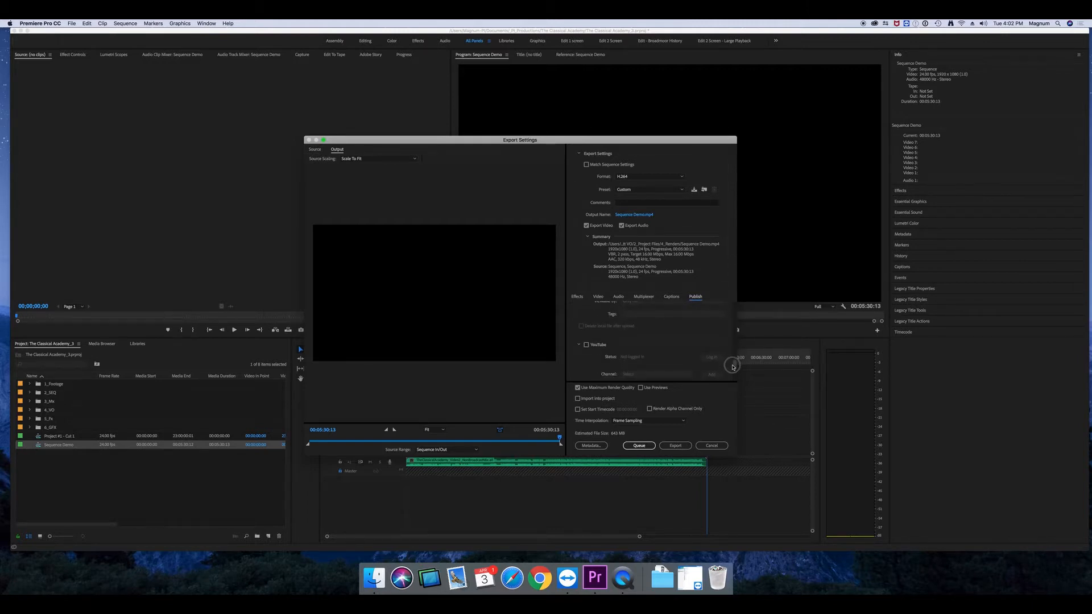
{"action": "scroll", "coordinate": [732, 364], "scroll_direction": "down", "scroll_amount": 2}
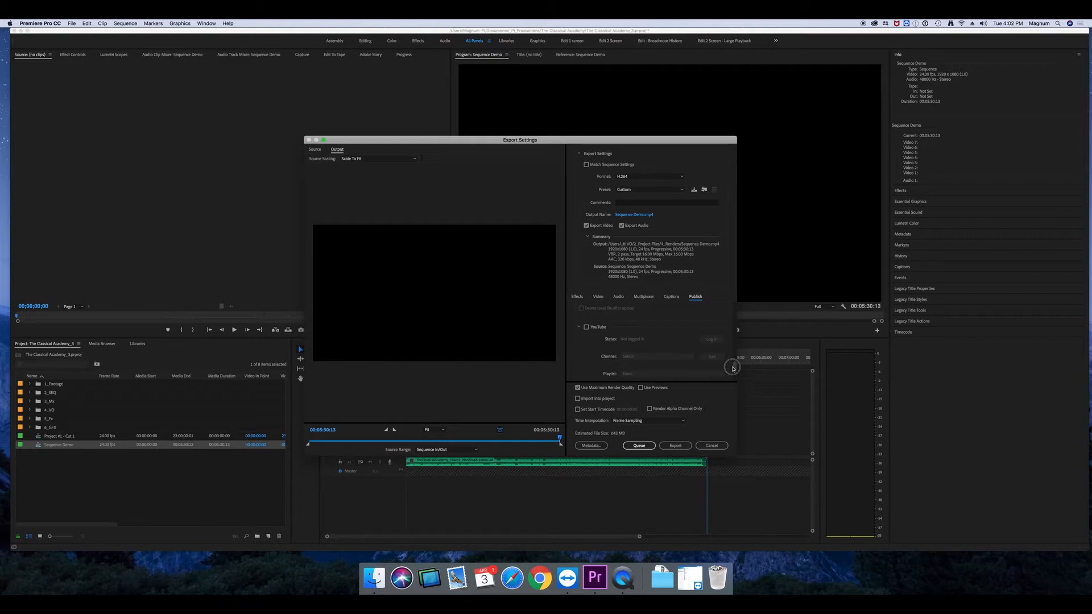
{"action": "left_click", "coordinate": [586, 322]}
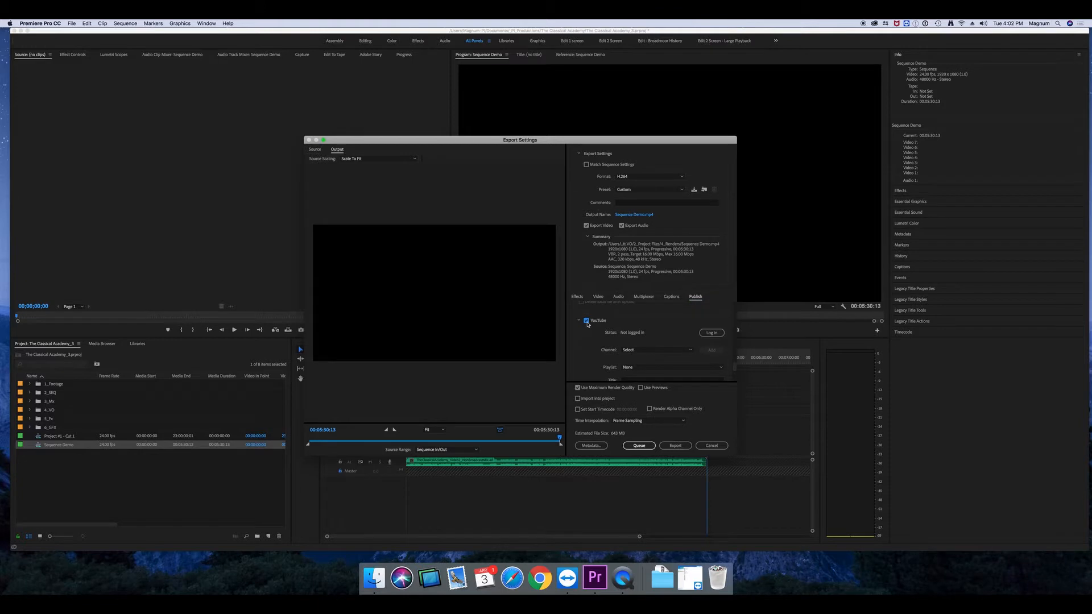
{"action": "left_click", "coordinate": [713, 334]}
{"action": "left_click", "coordinate": [587, 321]}
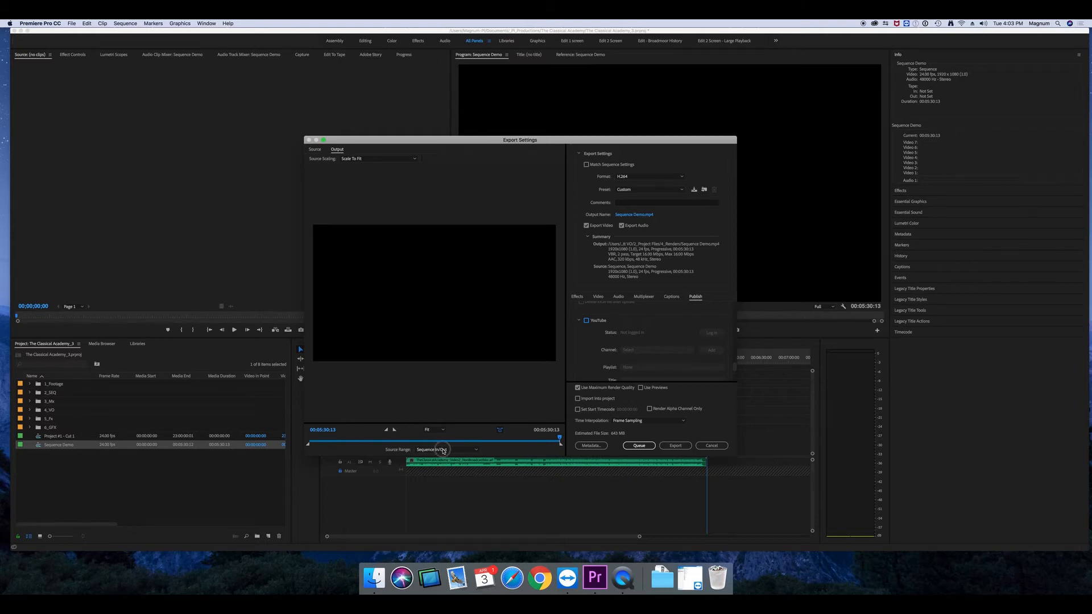
Set the export's source range to Entire Sequence and keep the source scaling at Scale To Fit.
{"action": "left_click", "coordinate": [443, 450]}
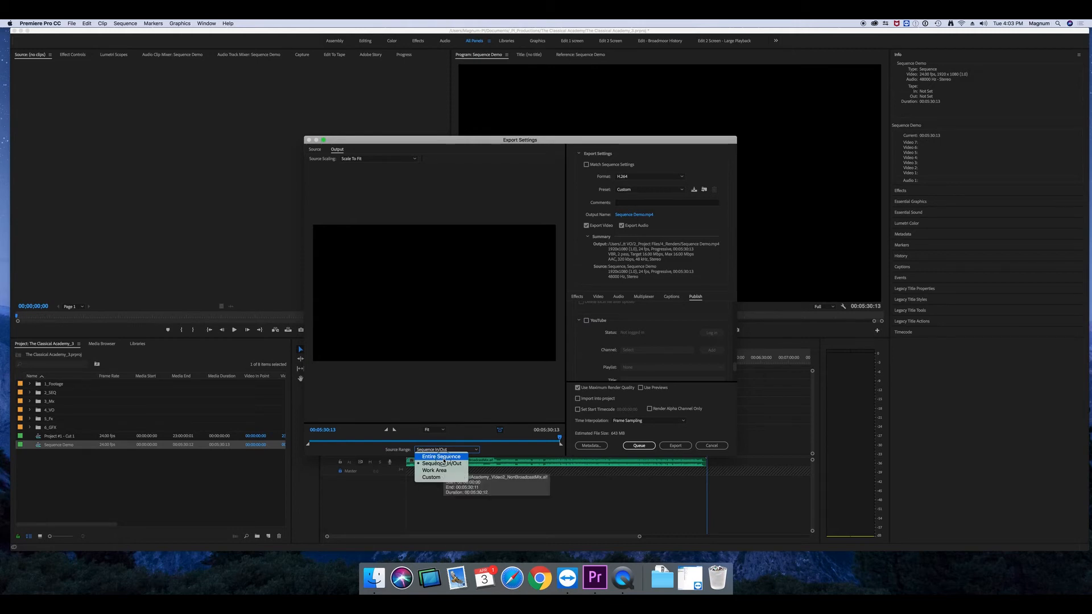
{"action": "left_click", "coordinate": [444, 459]}
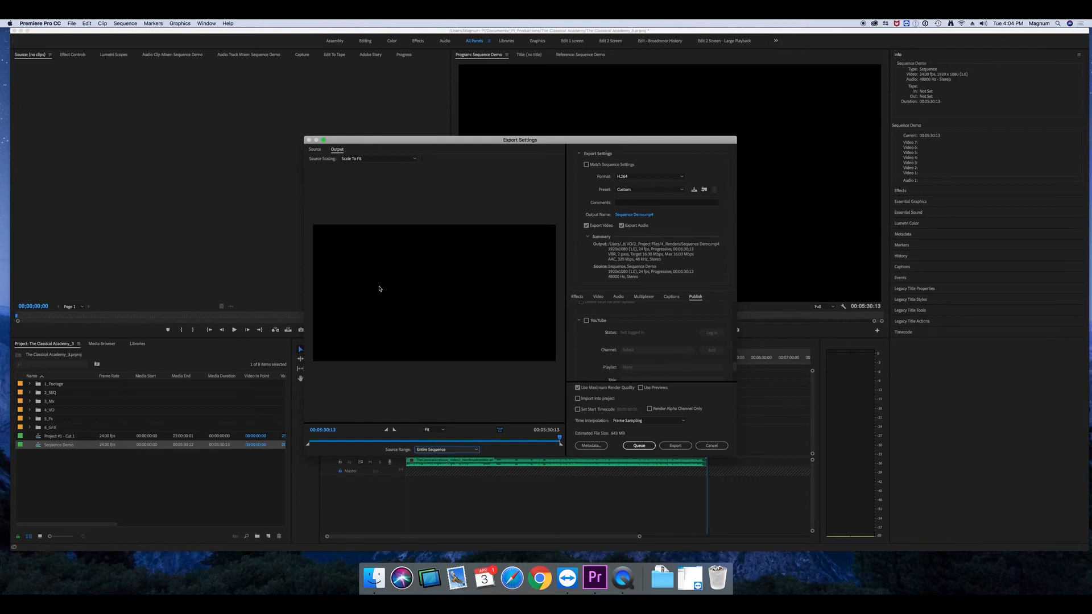
{"action": "left_click", "coordinate": [416, 162]}
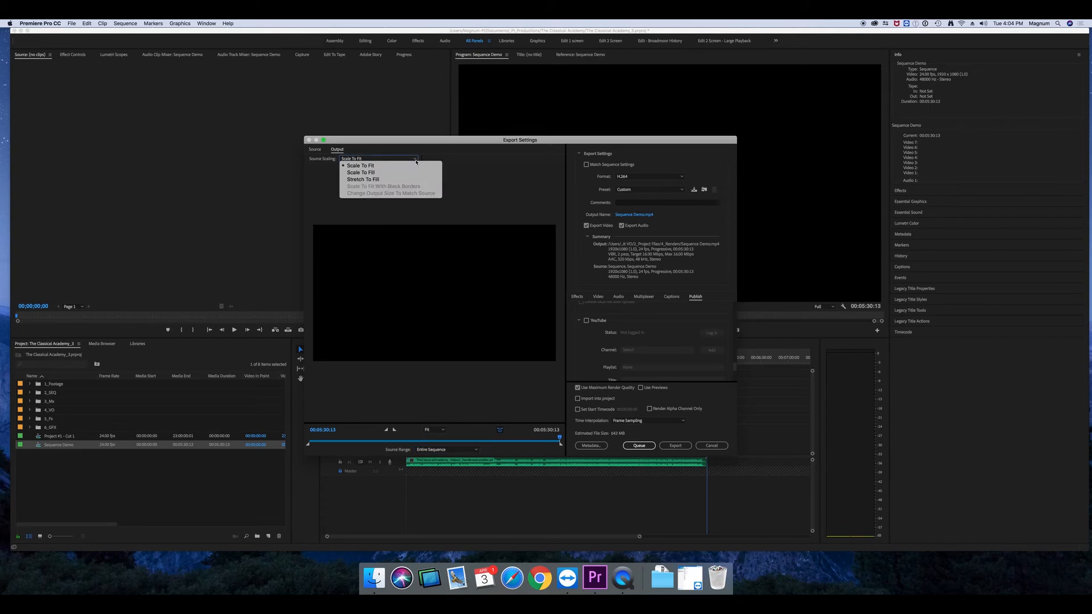
{"action": "left_click", "coordinate": [390, 165]}
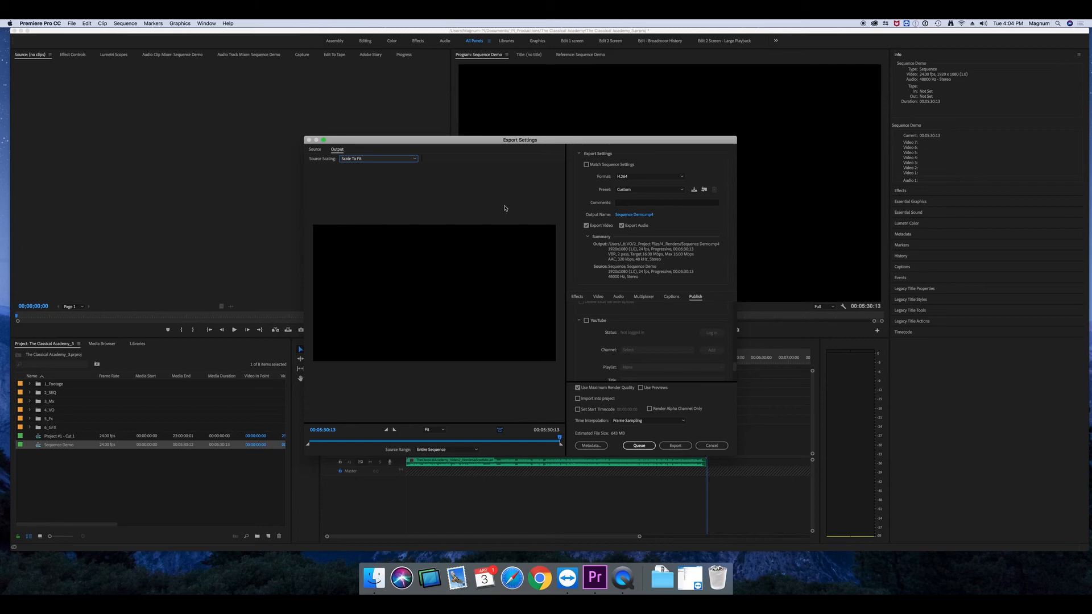
{"action": "left_click", "coordinate": [626, 217]}
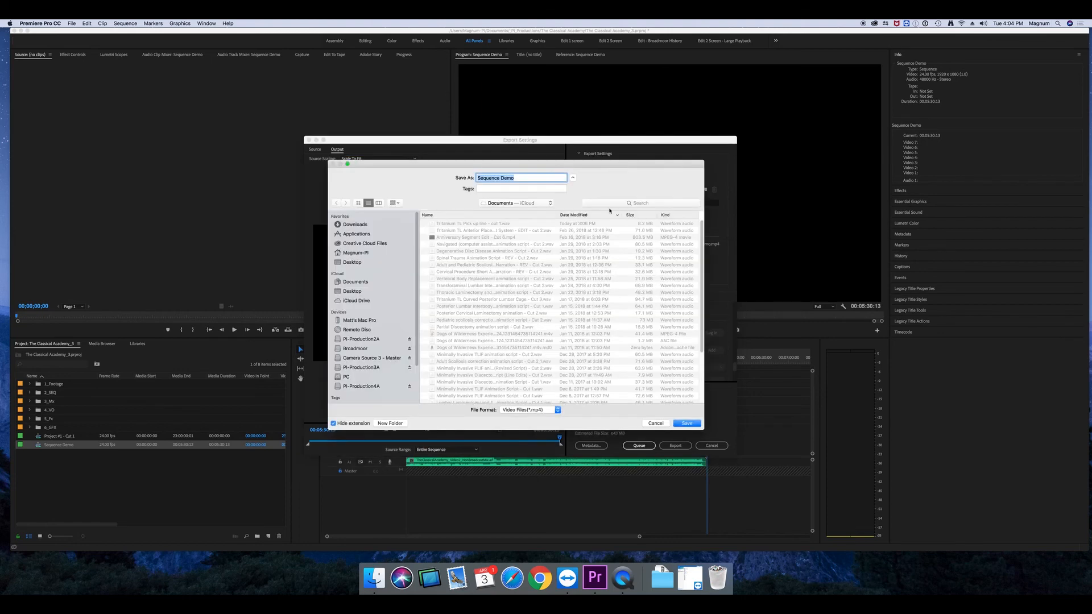
{"action": "left_click", "coordinate": [656, 423]}
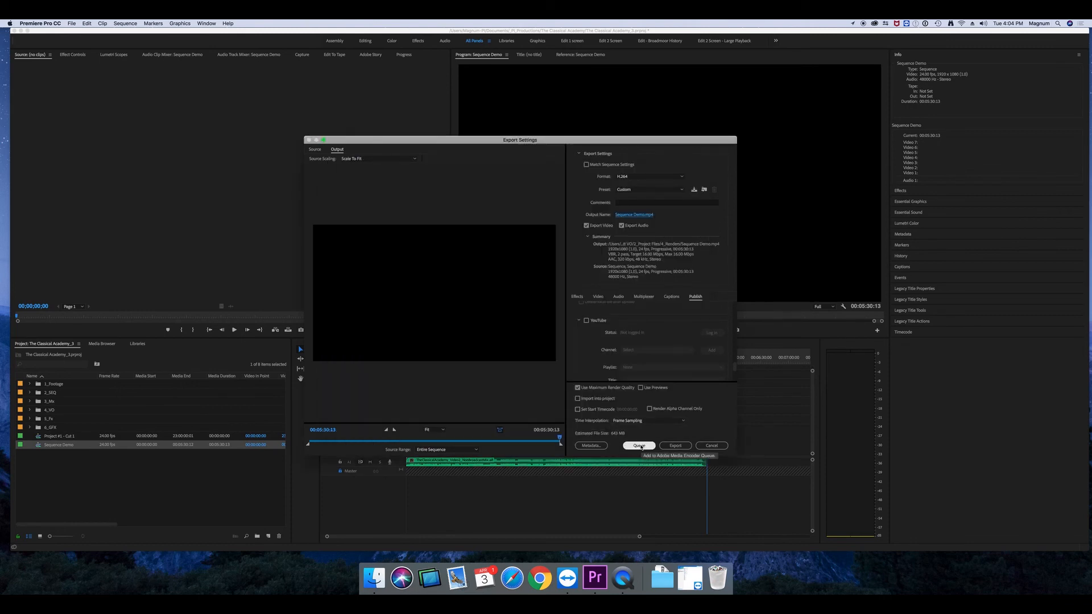